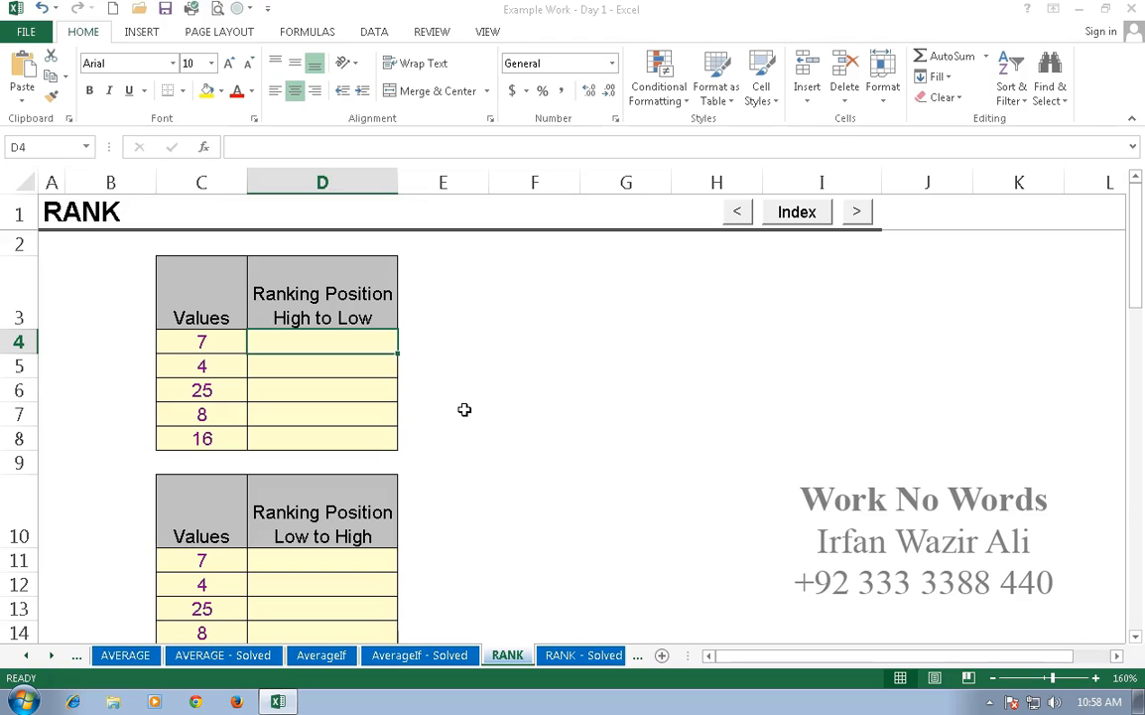
# Enter a RANK formula in D4 that ranks C4 within C4:C8
pyautogui.write('=rank(')
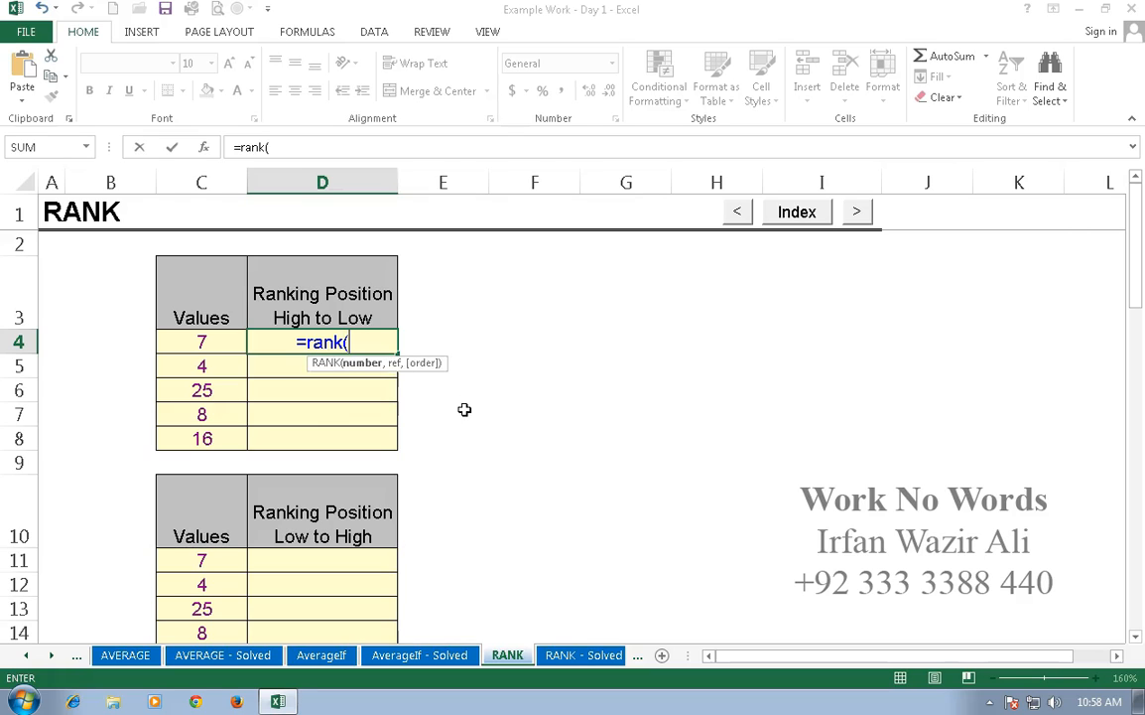
pyautogui.click(222, 342)
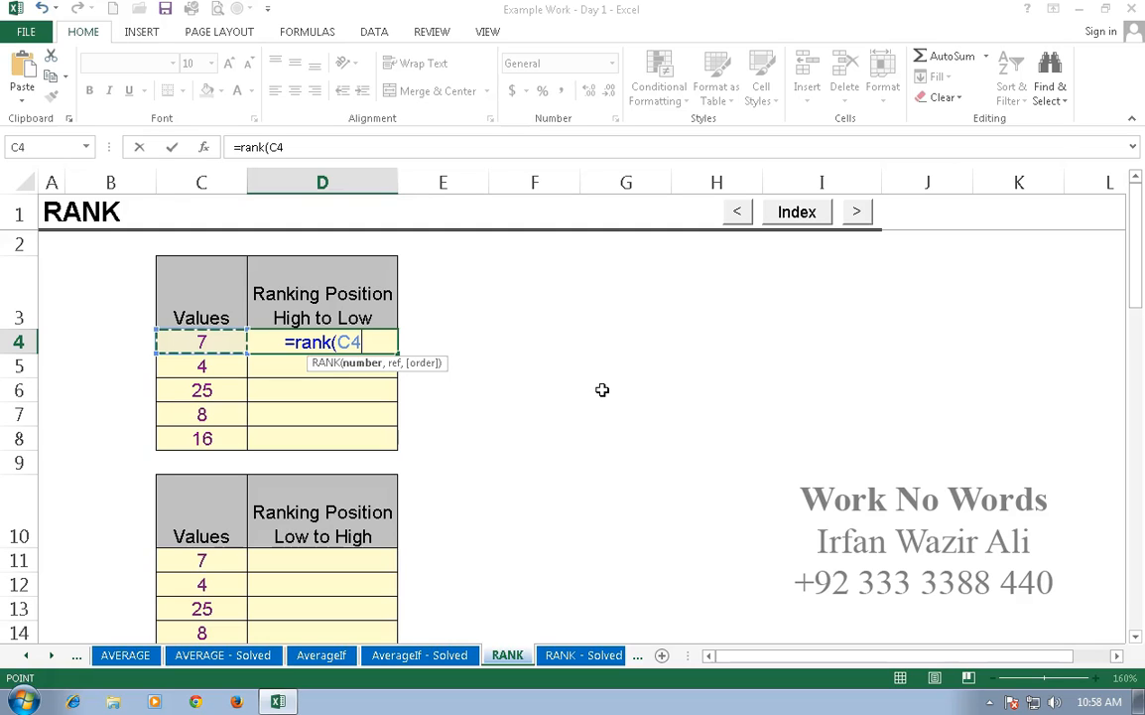
pyautogui.write(',')
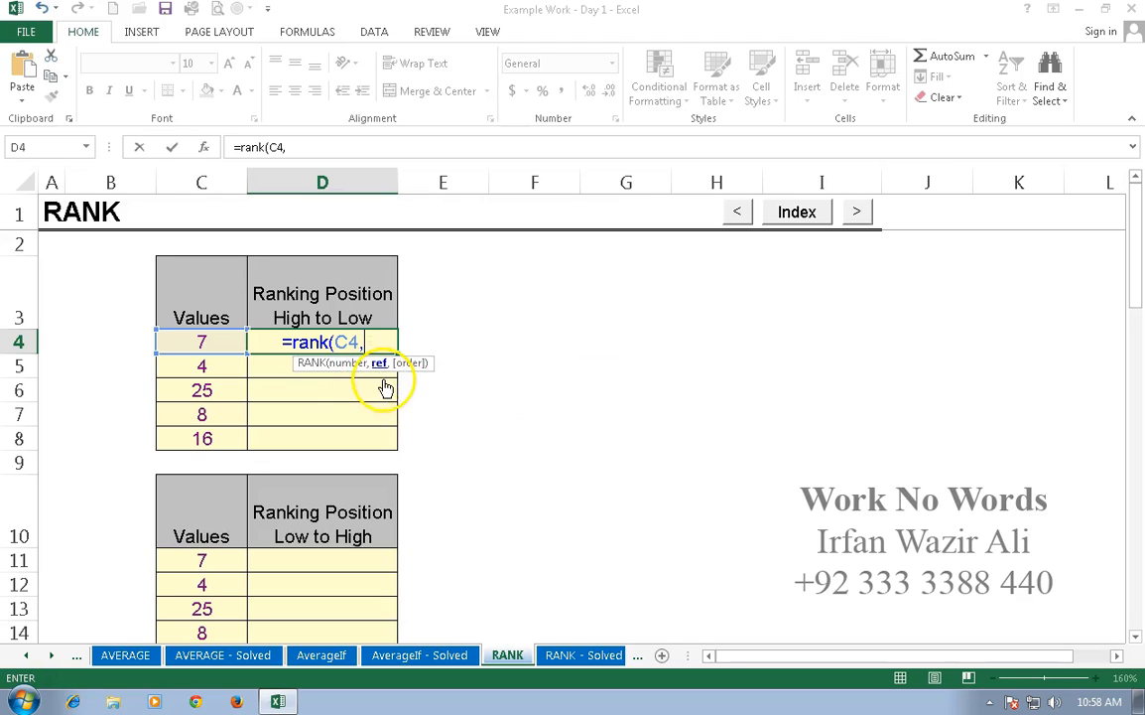
pyautogui.moveTo(203, 341); pyautogui.dragTo(208, 440)
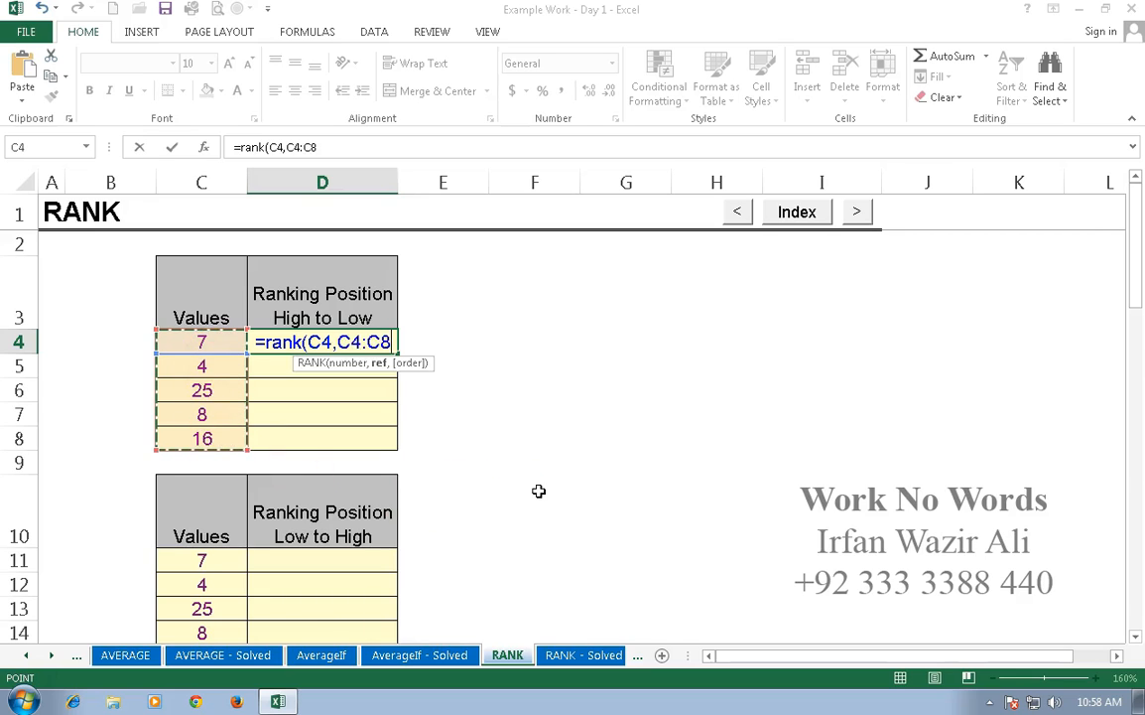
pyautogui.press('Return')
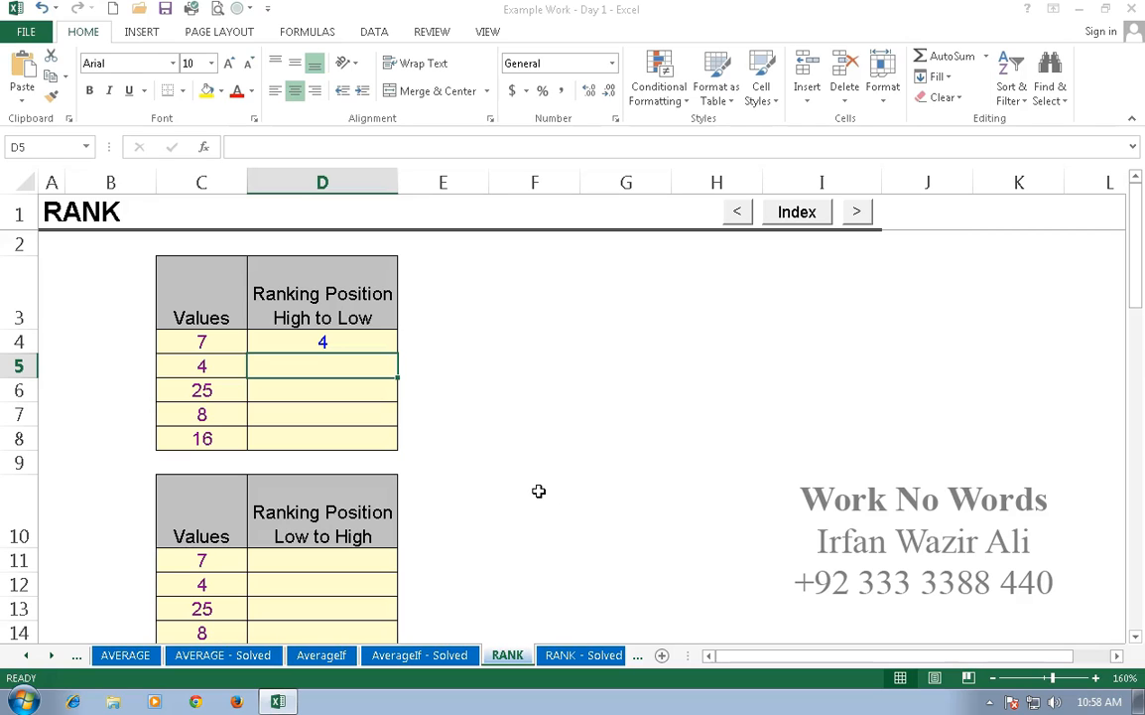
# Enter a RANK formula in D5 that ranks C5 within C4:C8
pyautogui.write('=')
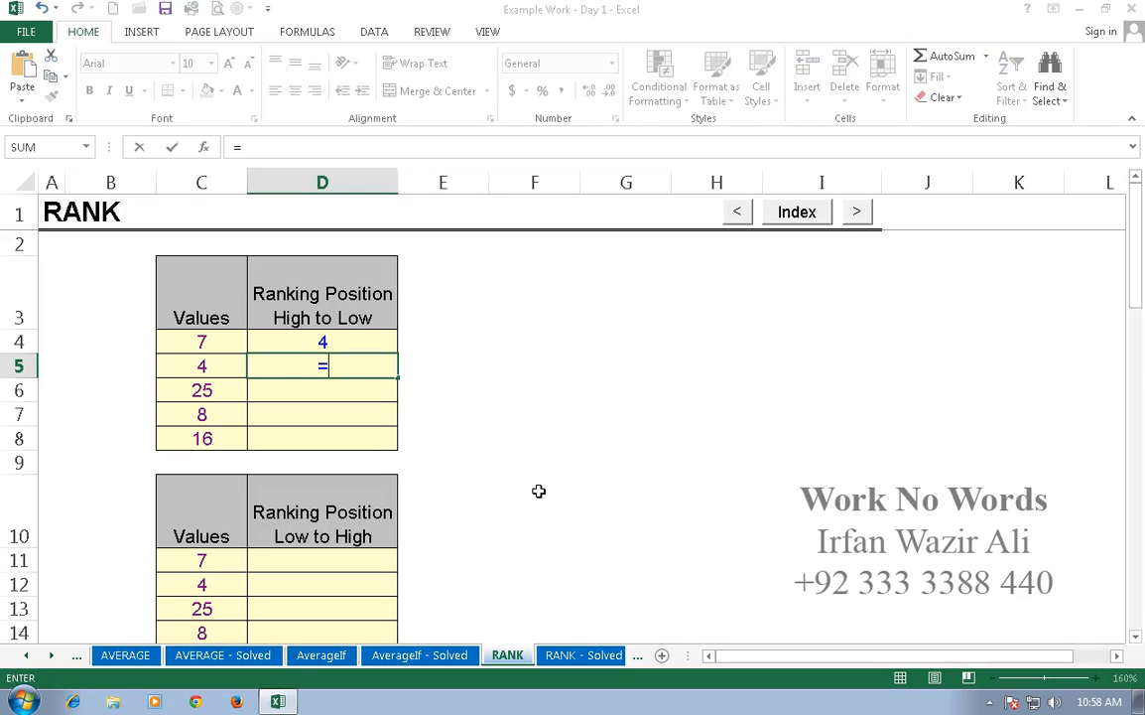
pyautogui.write('rand')
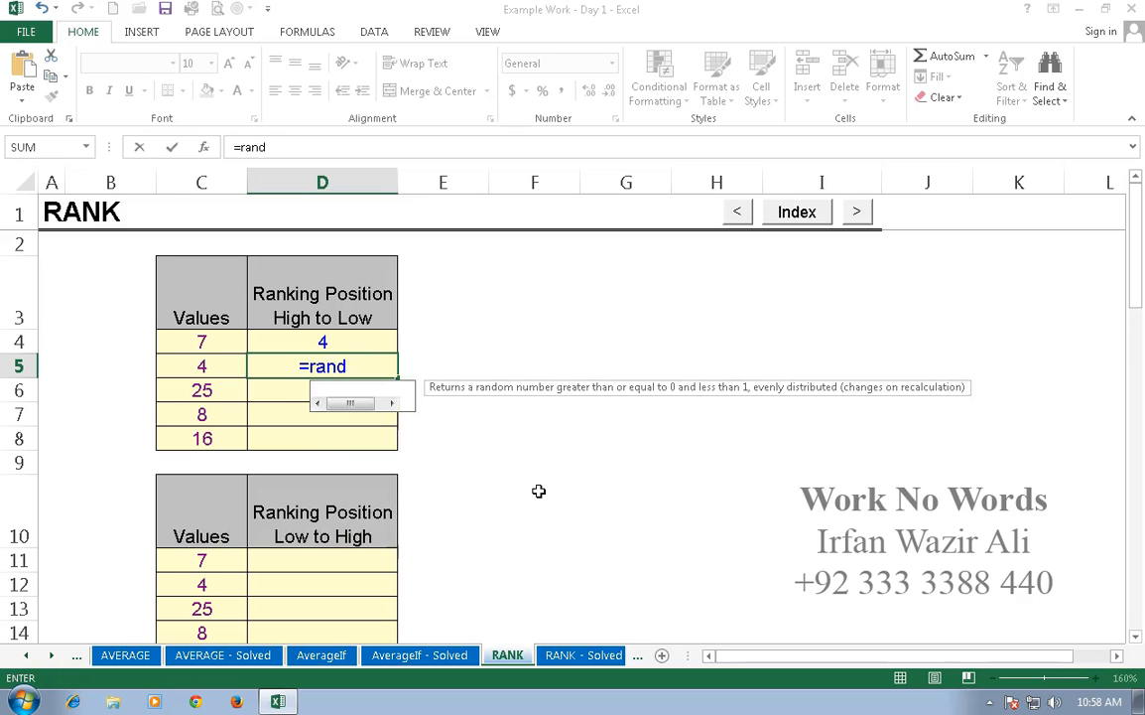
pyautogui.press('BackSpace')
pyautogui.write('k(')
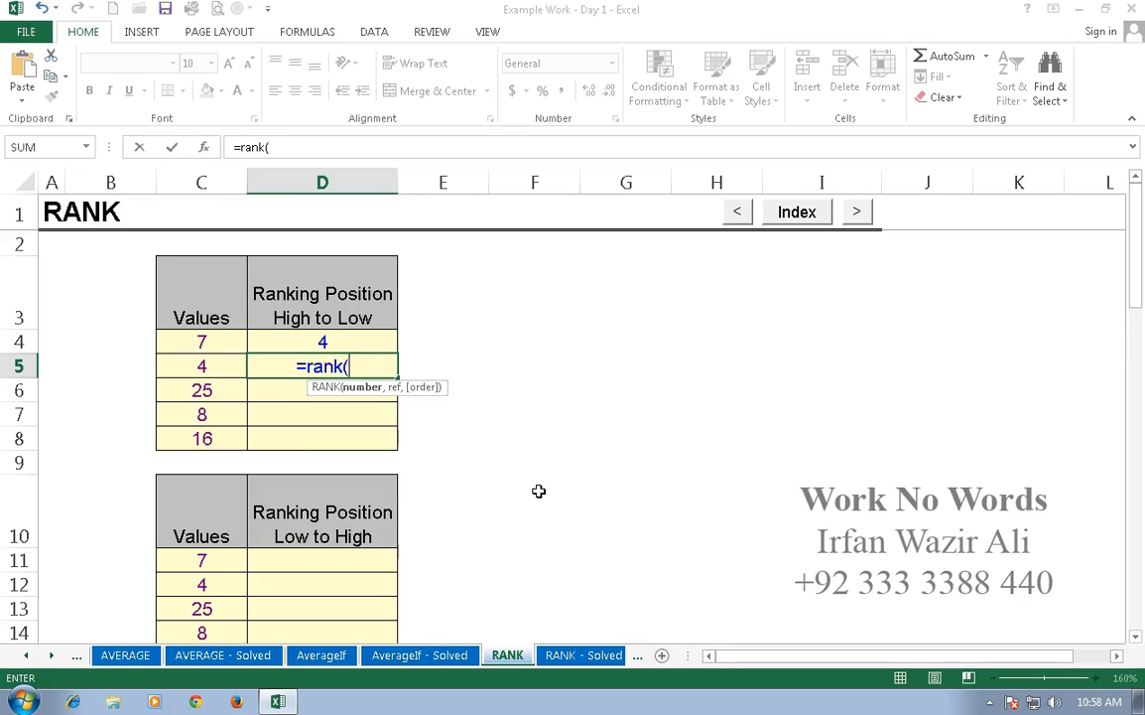
pyautogui.click(220, 366)
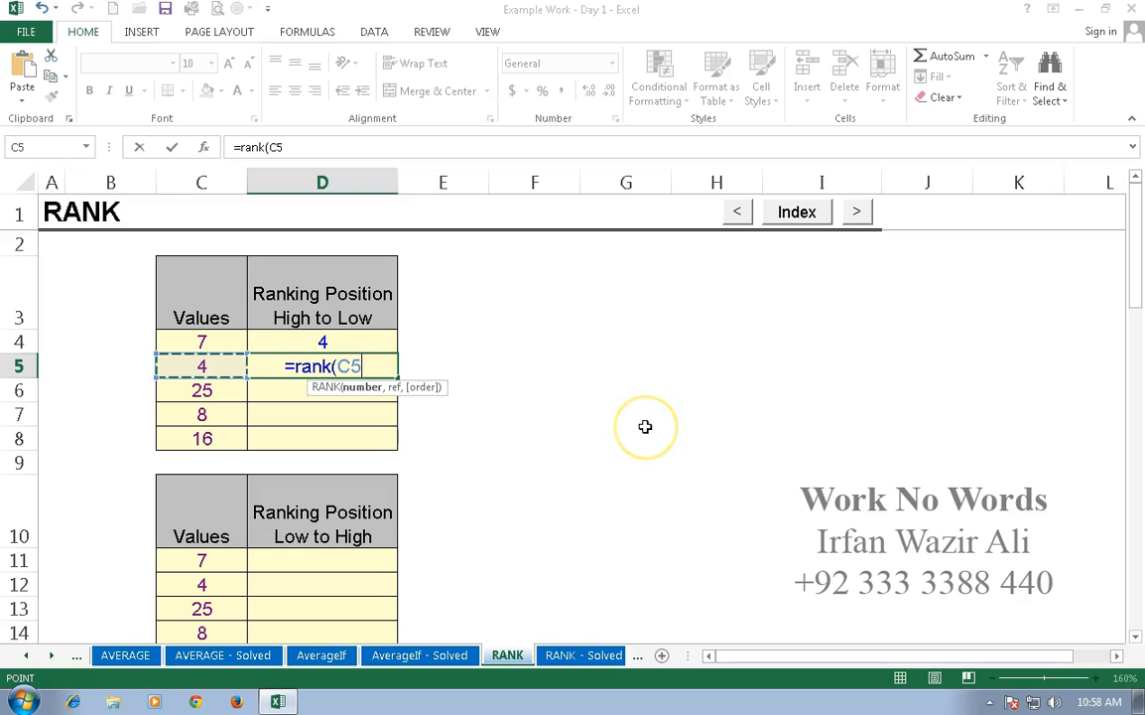
pyautogui.write(',')
pyautogui.moveTo(216, 338); pyautogui.dragTo(212, 441)
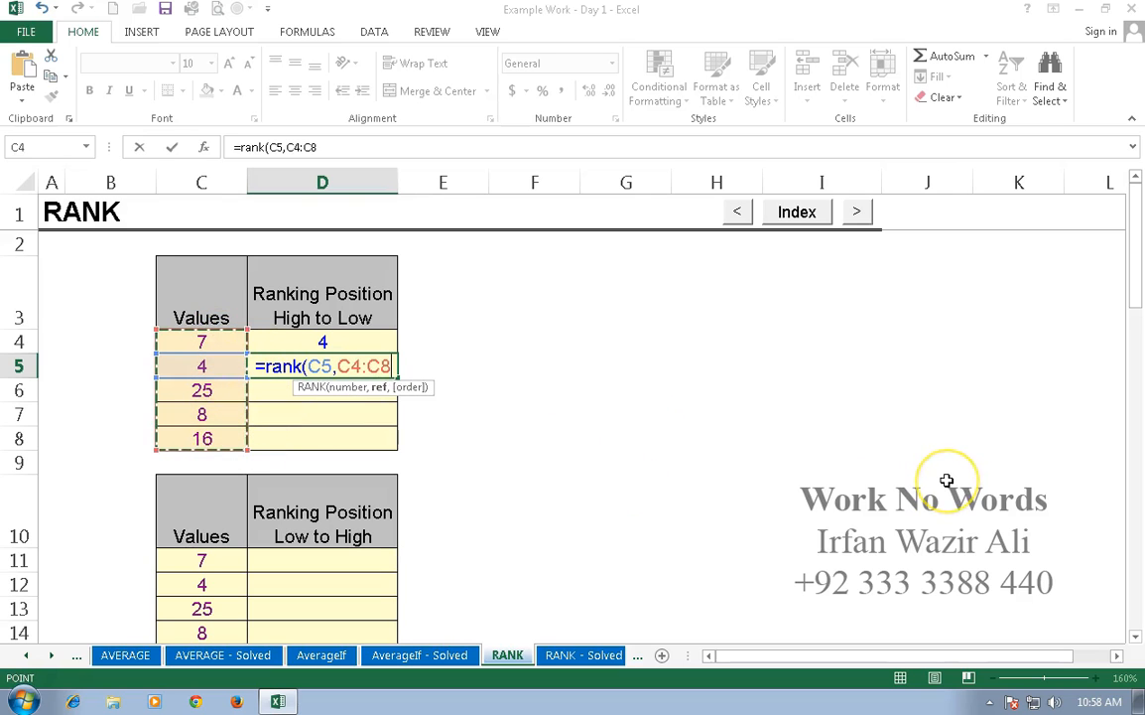
pyautogui.write(')')
pyautogui.press('Return')
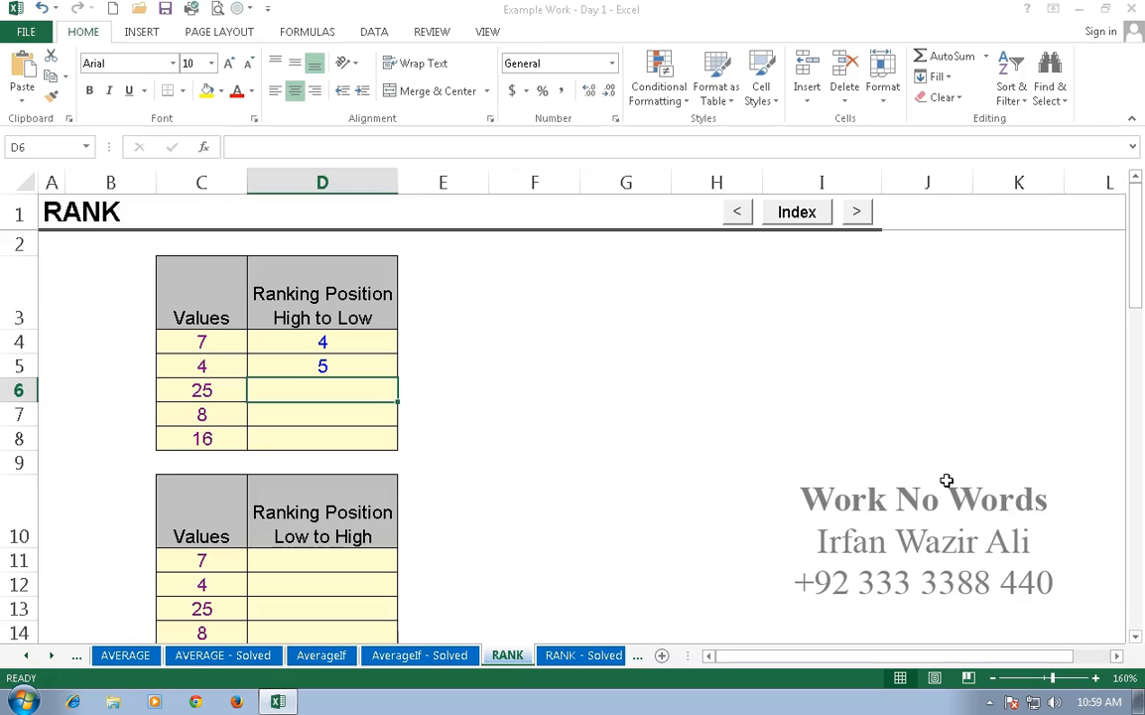
# Make the reference range in D4's RANK formula absolute as $C$4:$C$8
pyautogui.doubleClick(364, 342)
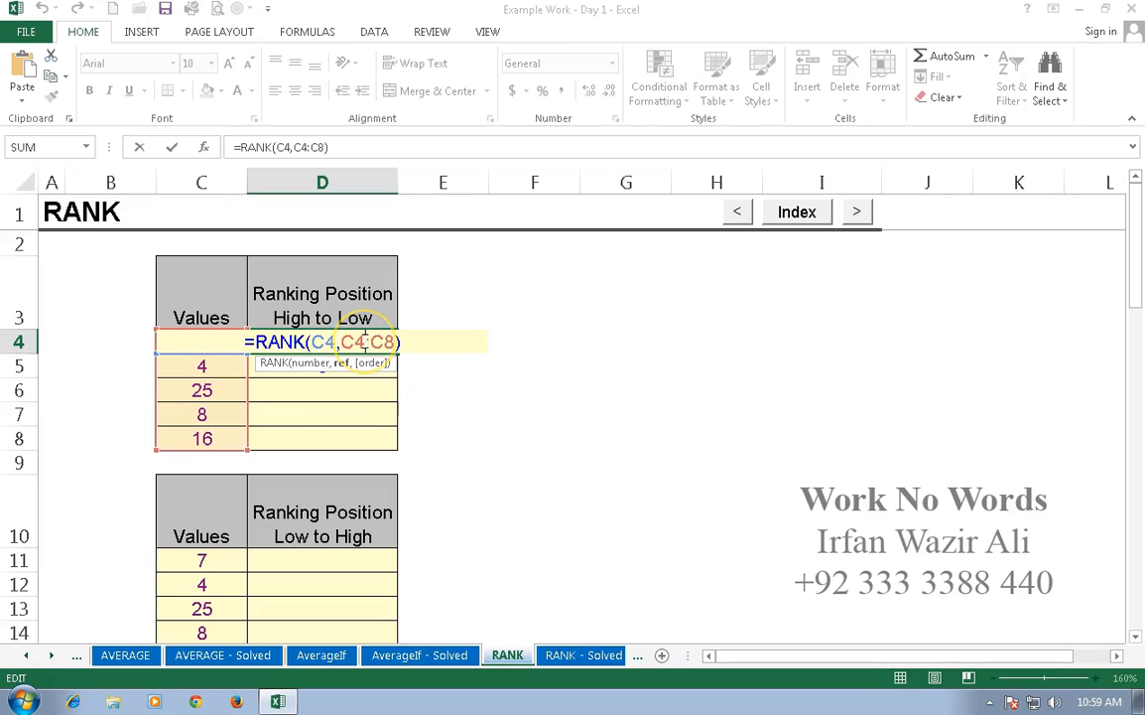
pyautogui.moveTo(341, 342); pyautogui.dragTo(390, 342)
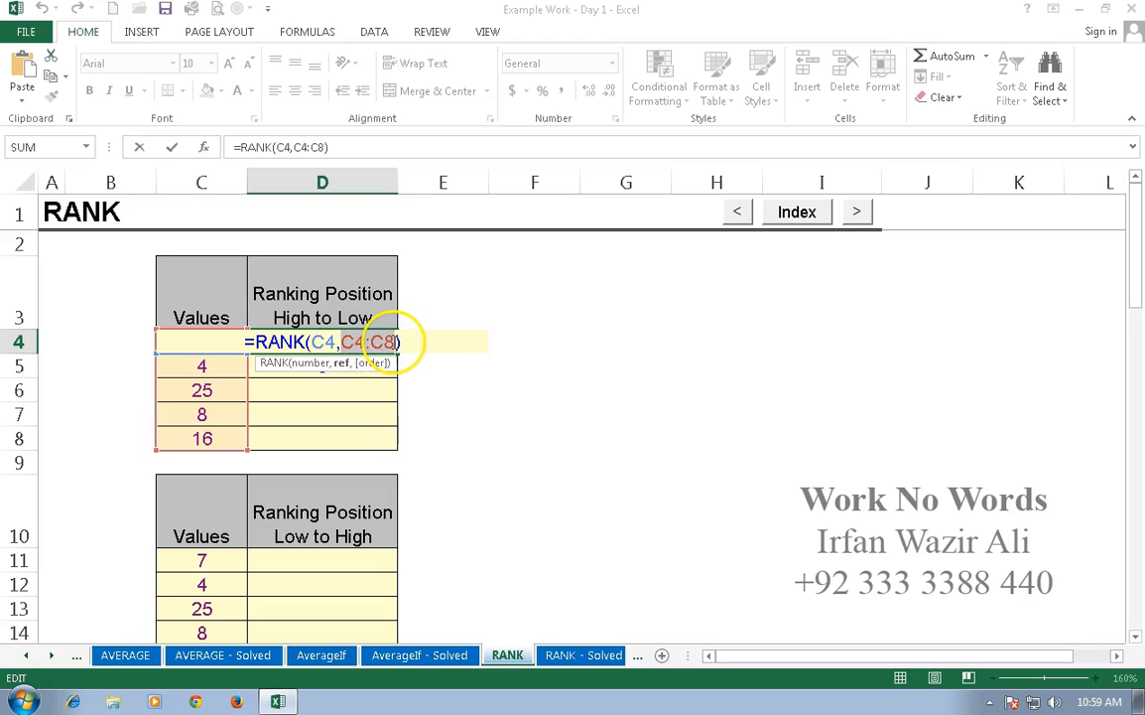
pyautogui.press('F4')
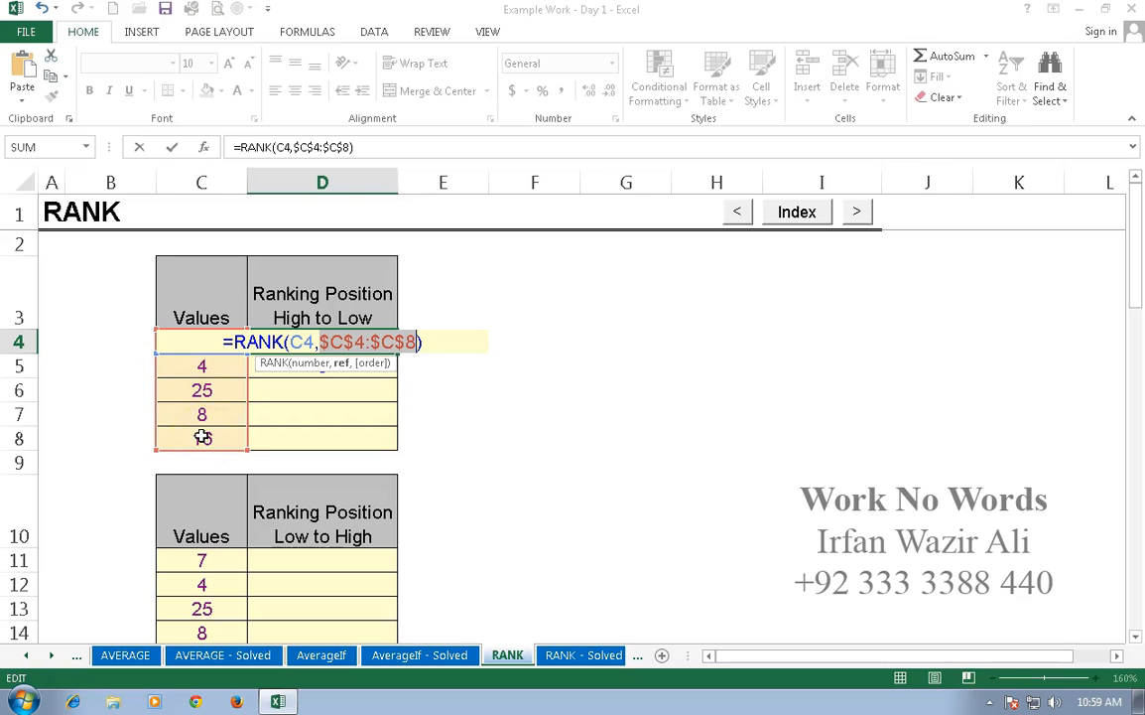
pyautogui.press('Return')
# Fill the D4 ranking formula down through D8 and check the ranks against their values
pyautogui.click(378, 337)
pyautogui.moveTo(397, 354); pyautogui.dragTo(416, 355)
pyautogui.doubleClick(398, 380)
pyautogui.click(406, 373)
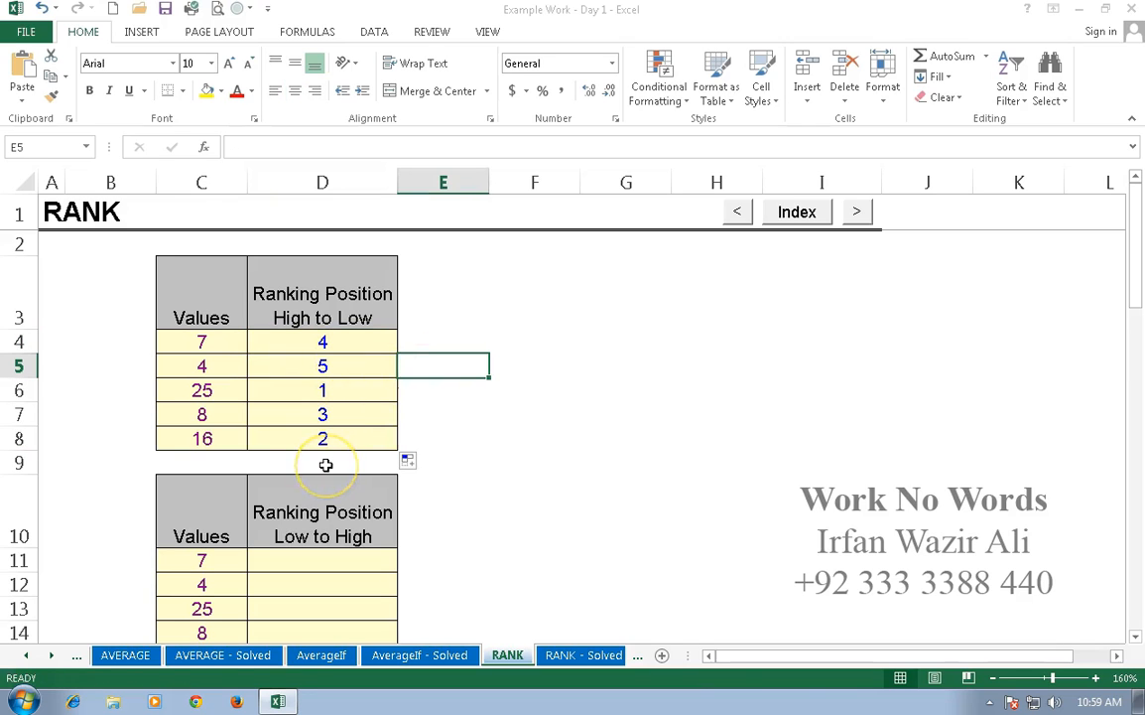
pyautogui.moveTo(218, 390); pyautogui.dragTo(333, 392)
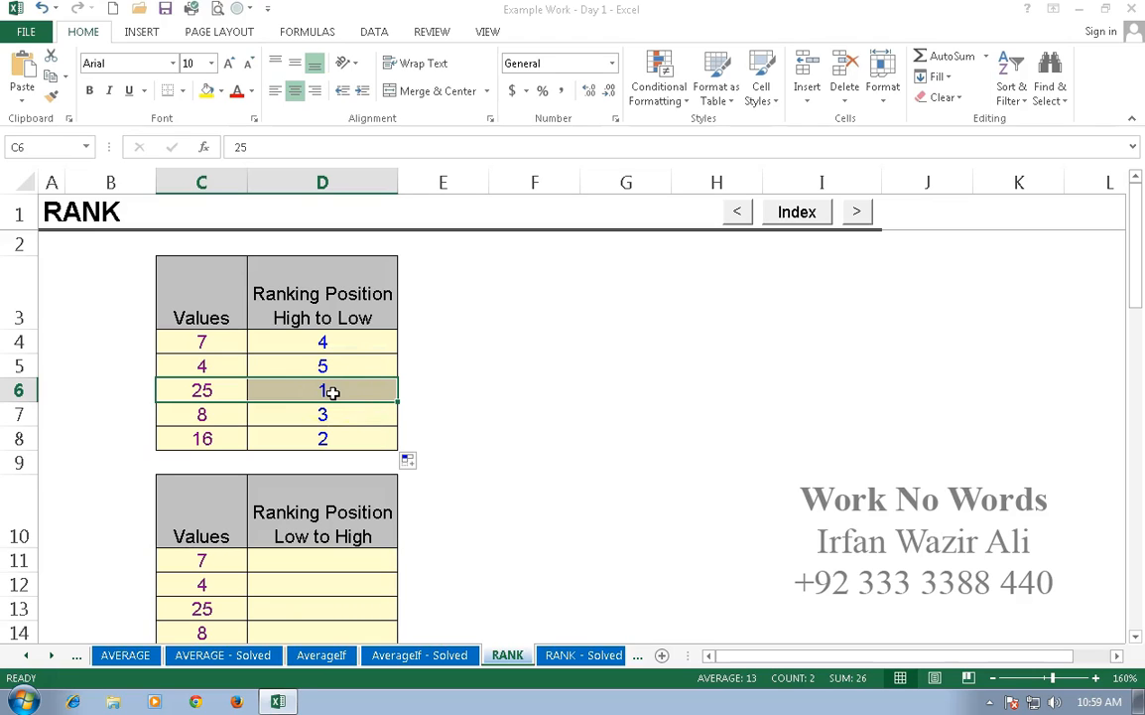
pyautogui.click(331, 434)
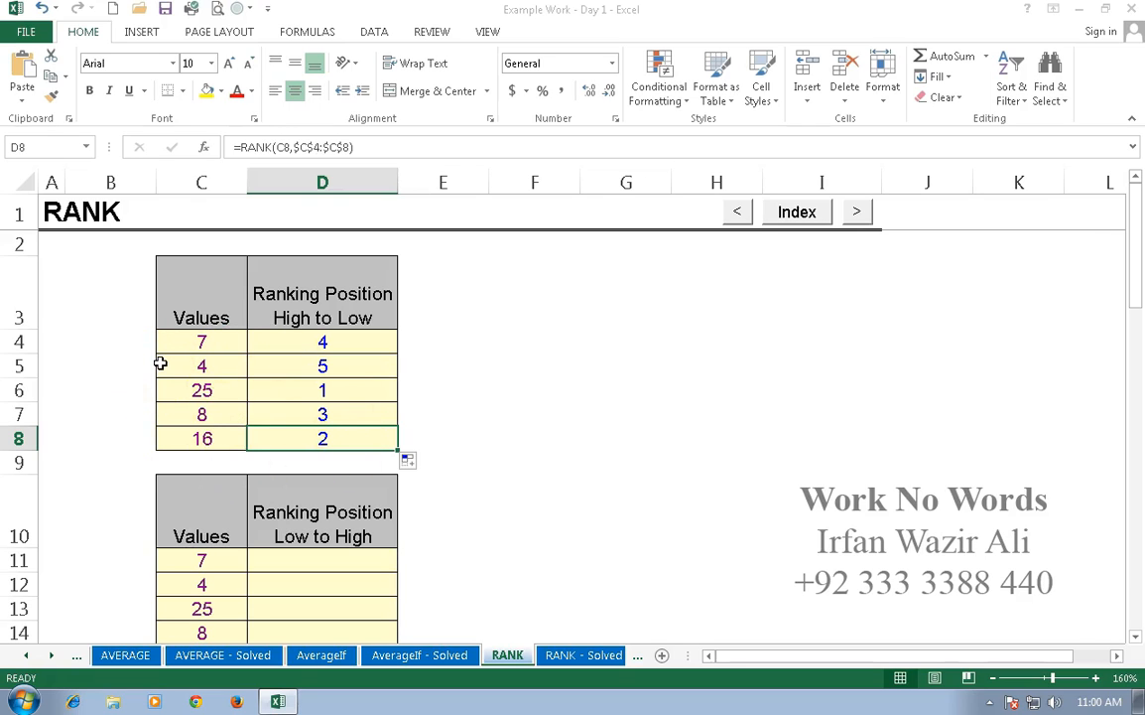
# Enter =RANK(C11,$C$11:$C$15,1) in D11 to rank the first value of the Low to High table in ascending order
pyautogui.scroll(-3, 159, 364)
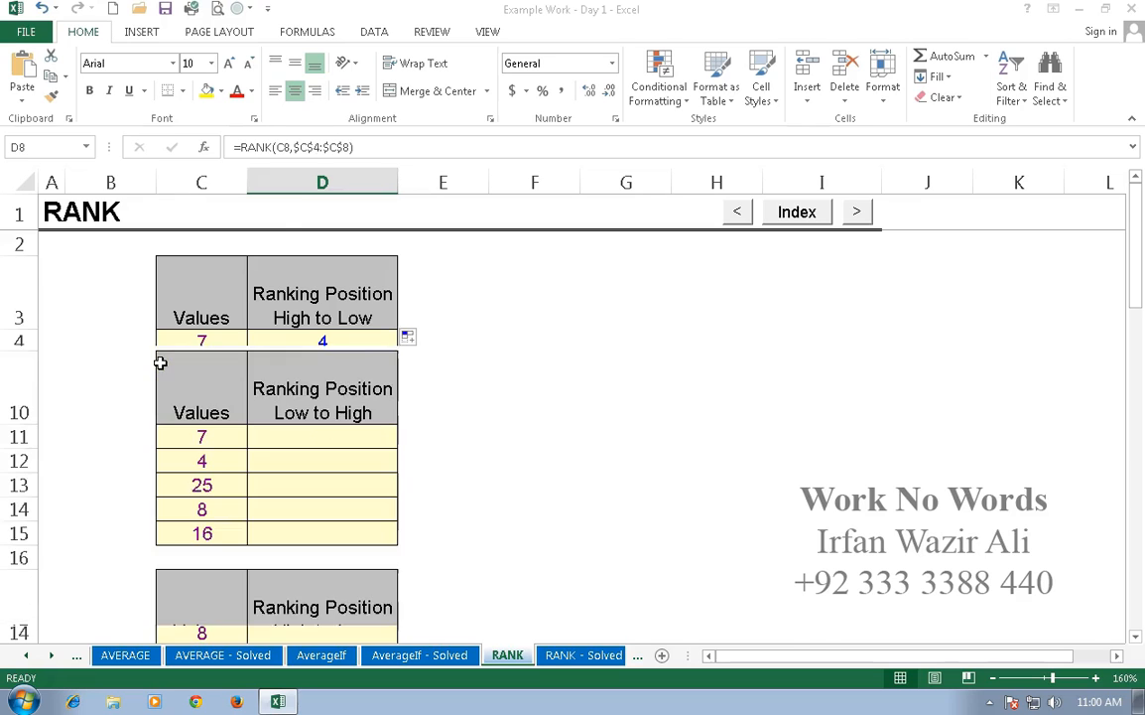
pyautogui.scroll(1, 194, 367)
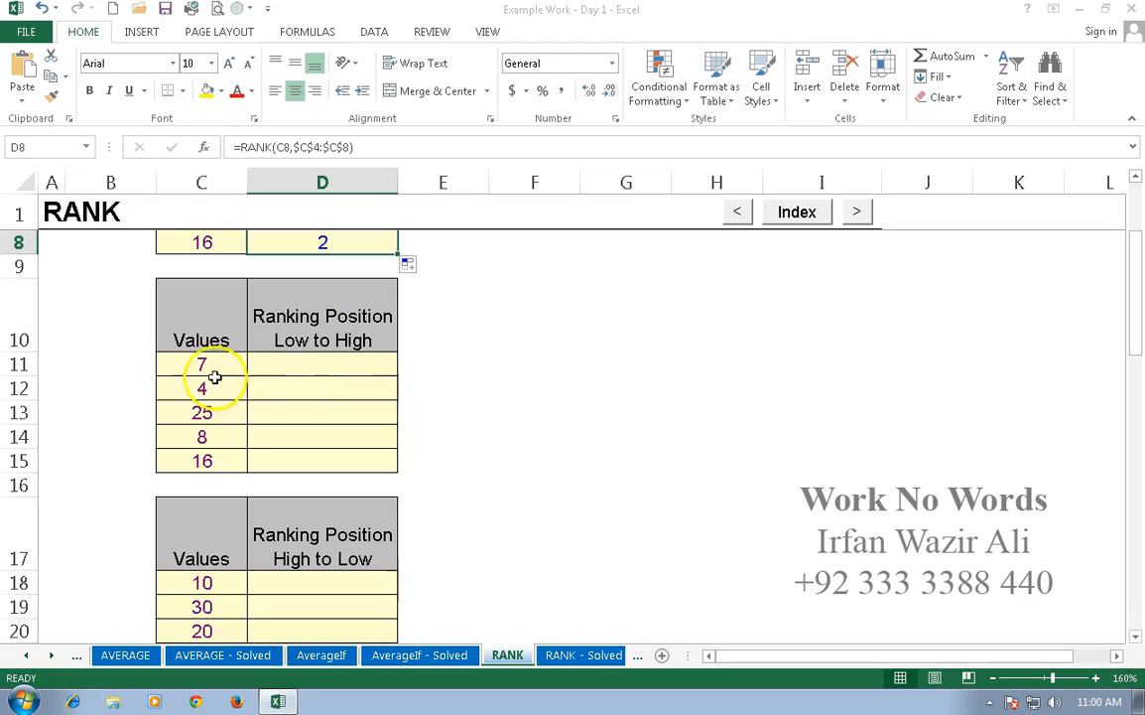
pyautogui.click(320, 358)
pyautogui.write('=a')
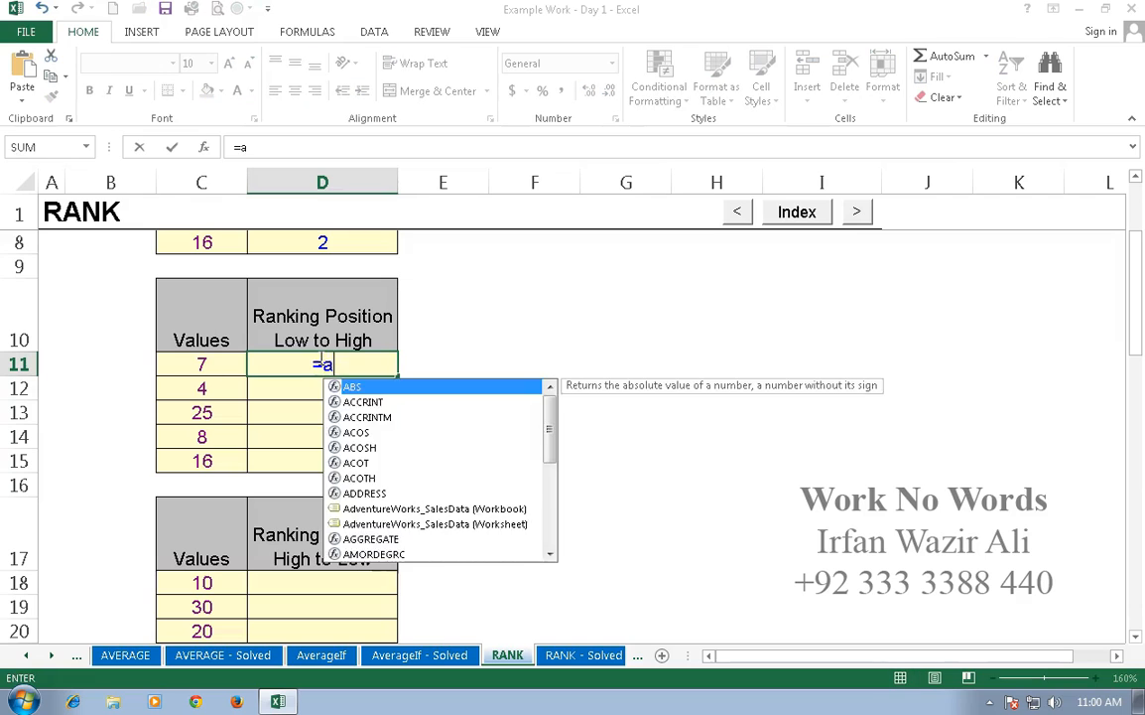
pyautogui.press('BackSpace')
pyautogui.write('rand')
pyautogui.press('BackSpace')
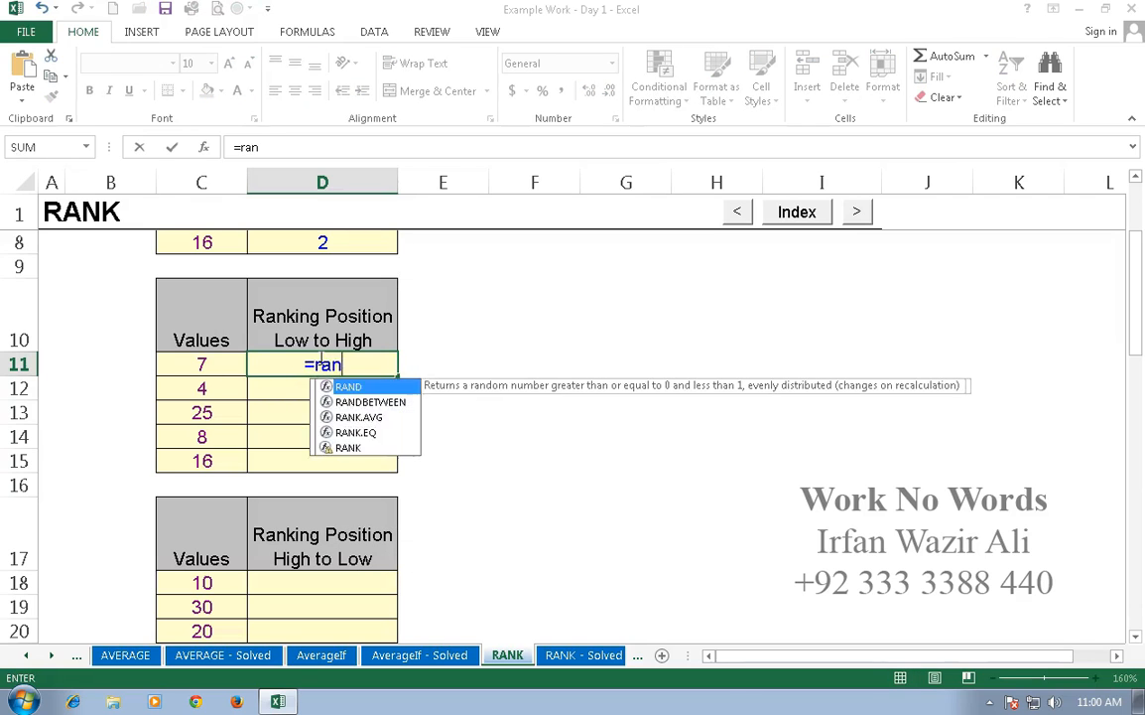
pyautogui.write('k(')
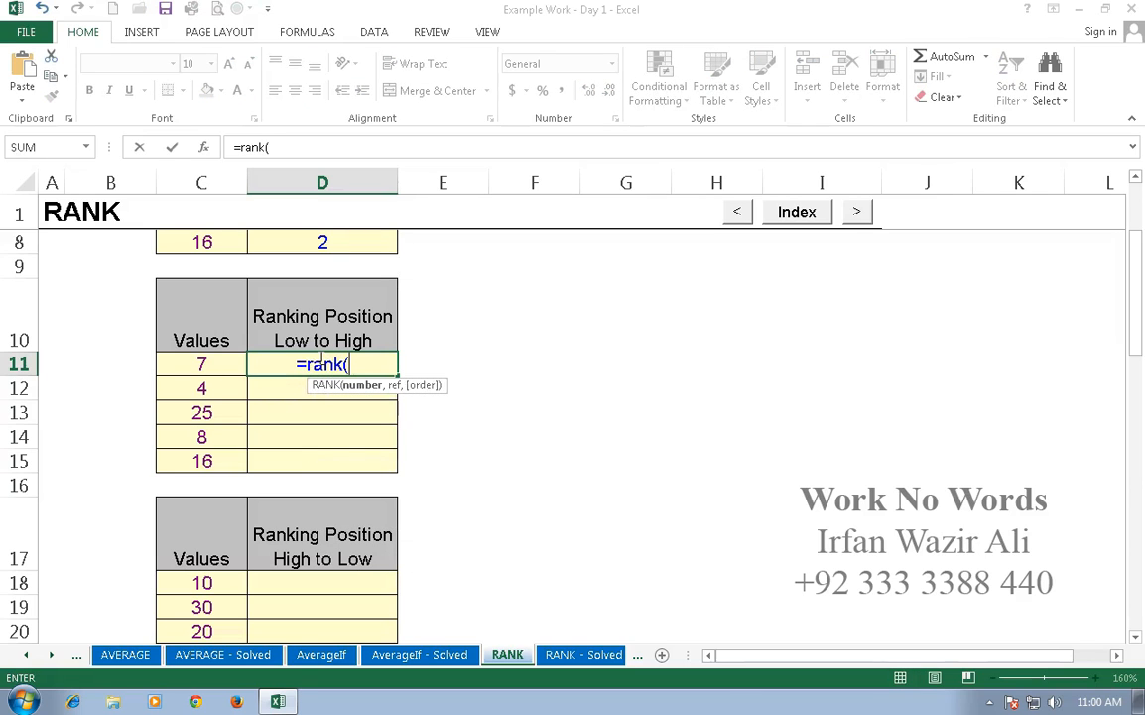
pyautogui.click(217, 364)
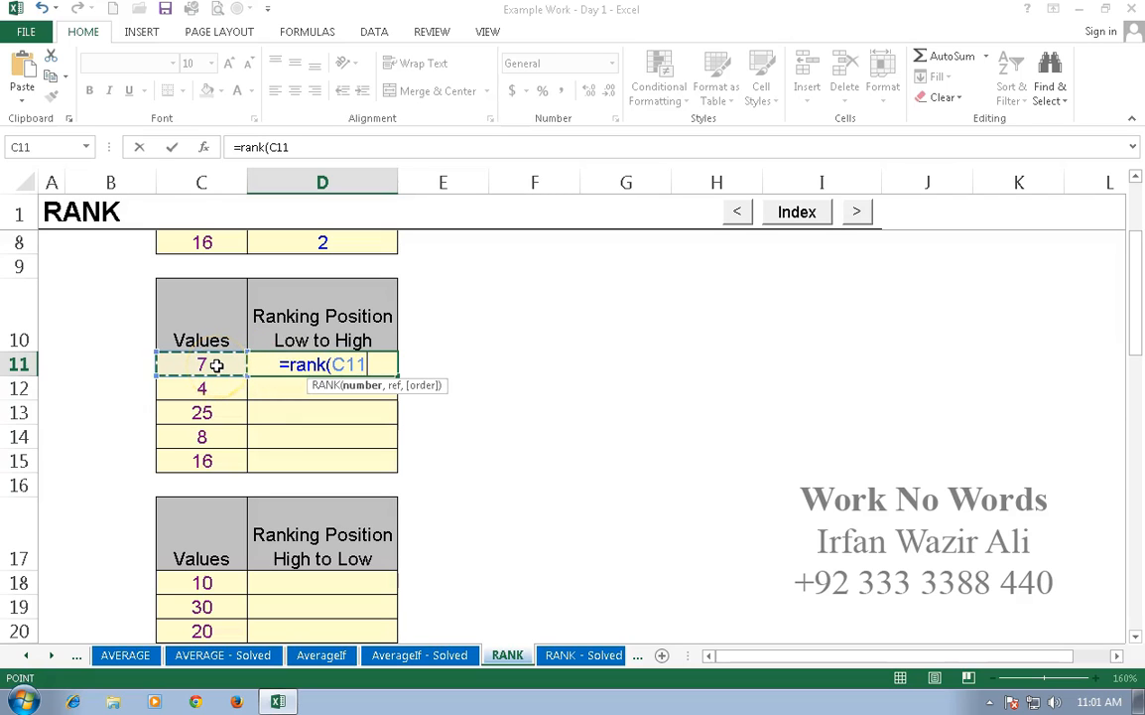
pyautogui.write(',')
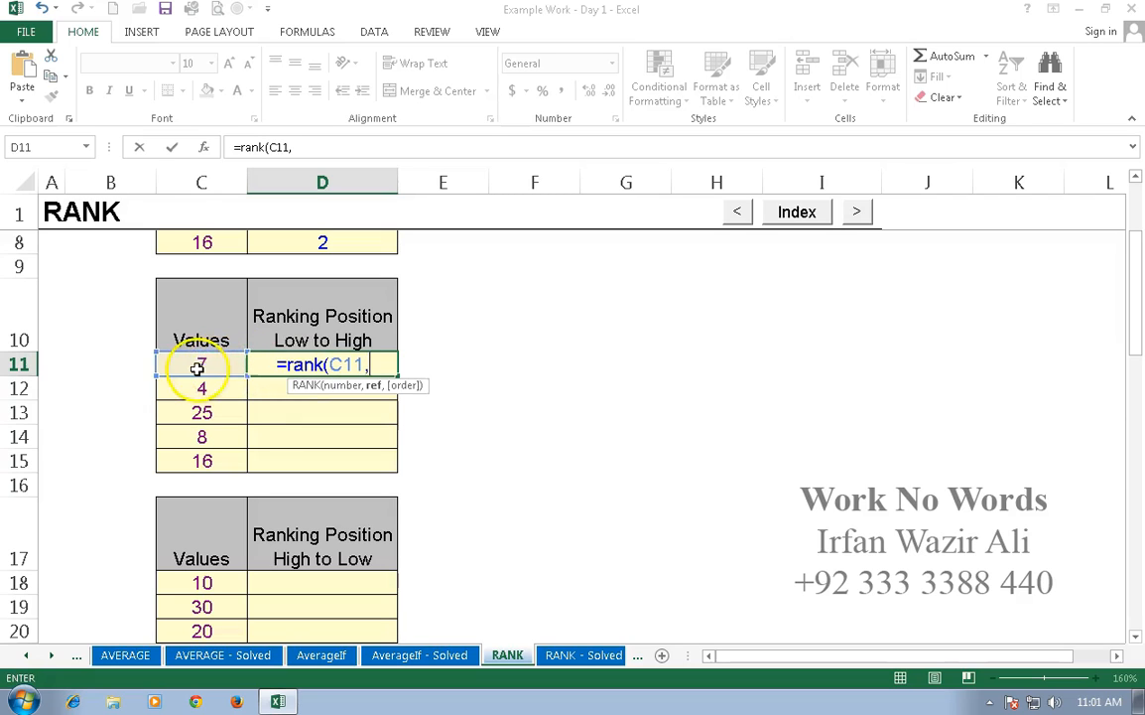
pyautogui.moveTo(202, 363); pyautogui.dragTo(202, 466)
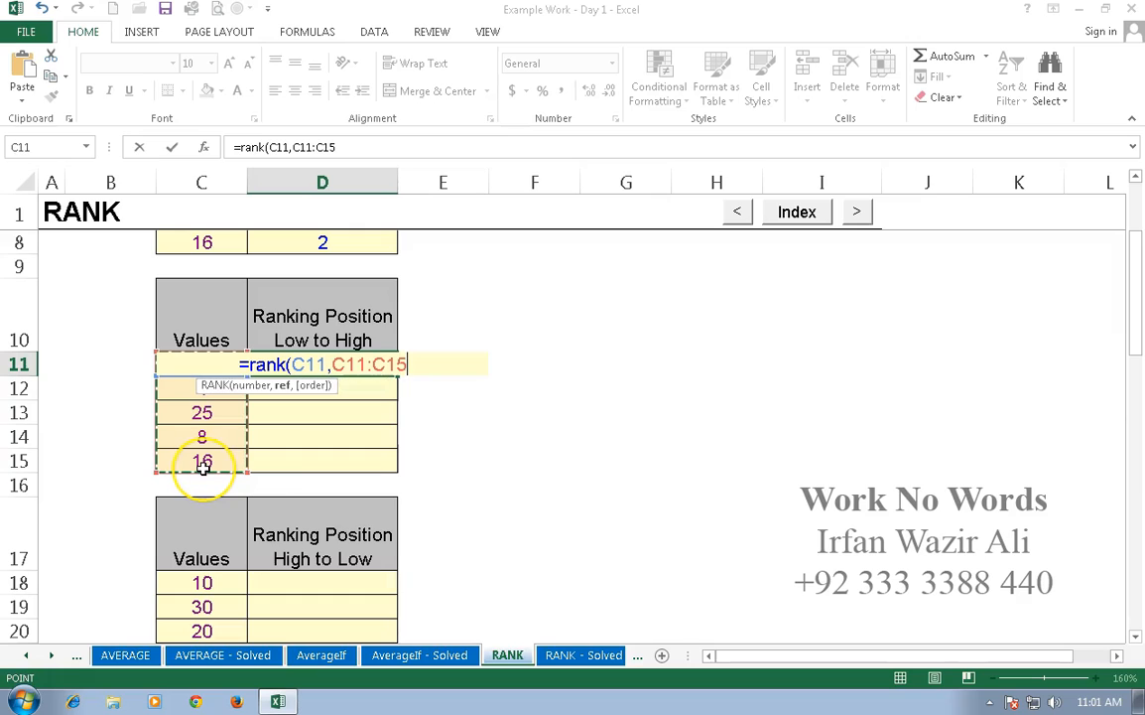
pyautogui.press('F4')
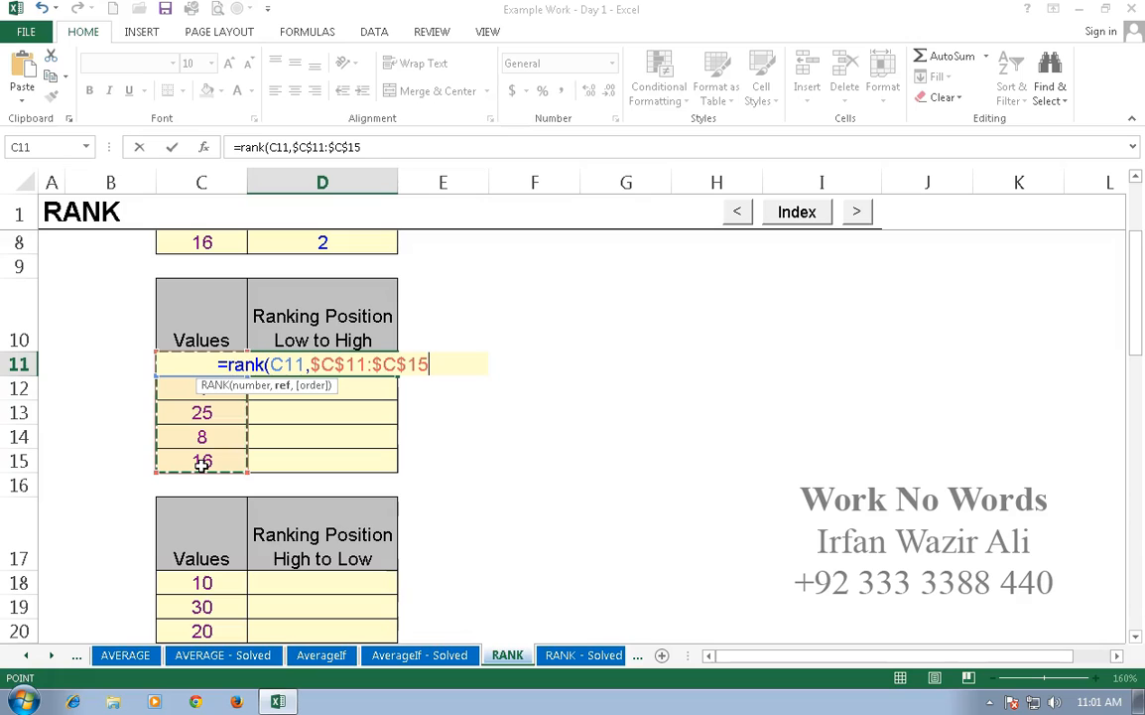
pyautogui.write(',')
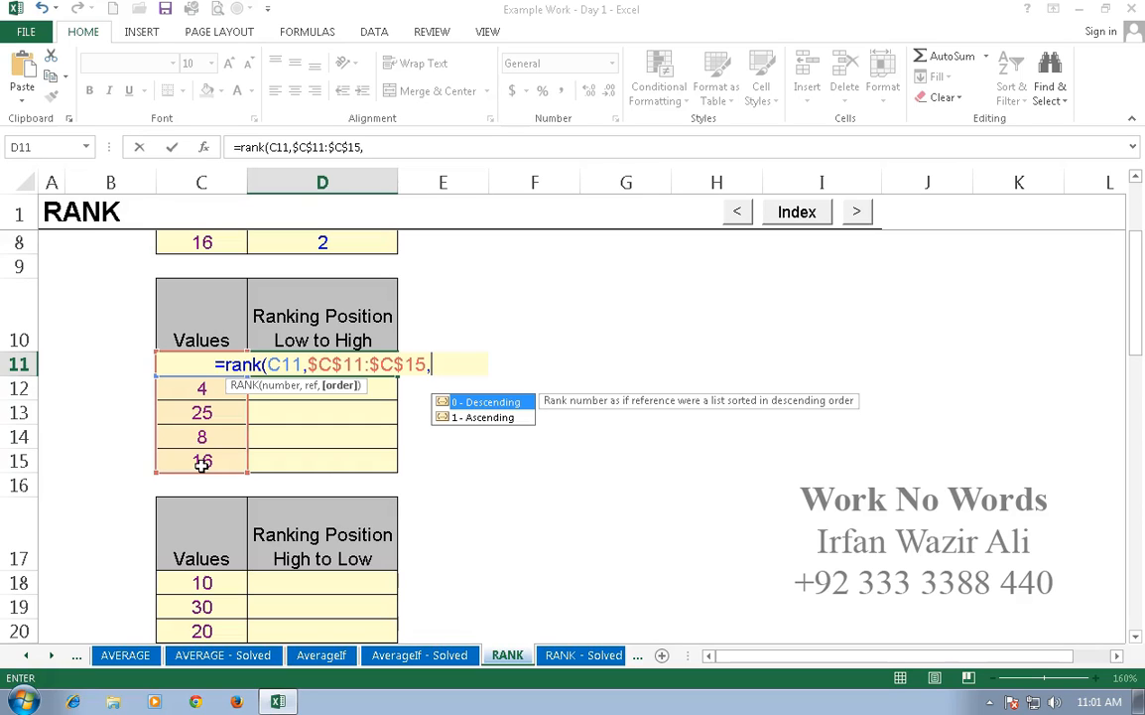
pyautogui.write('1')
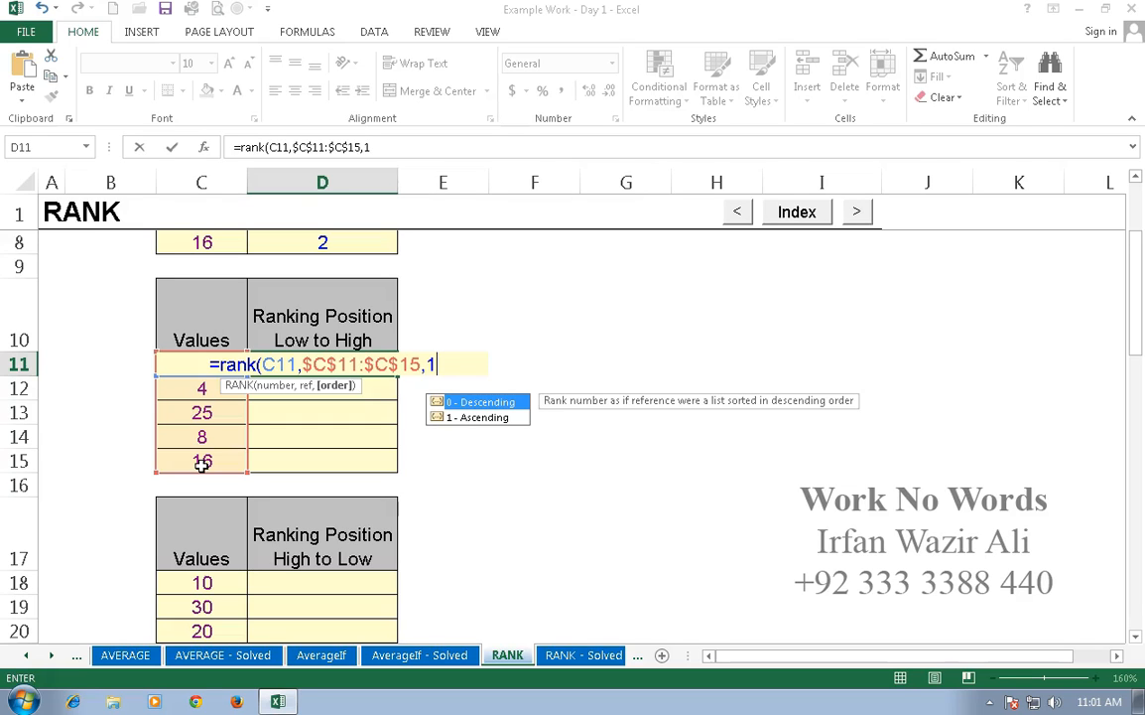
pyautogui.press('Return')
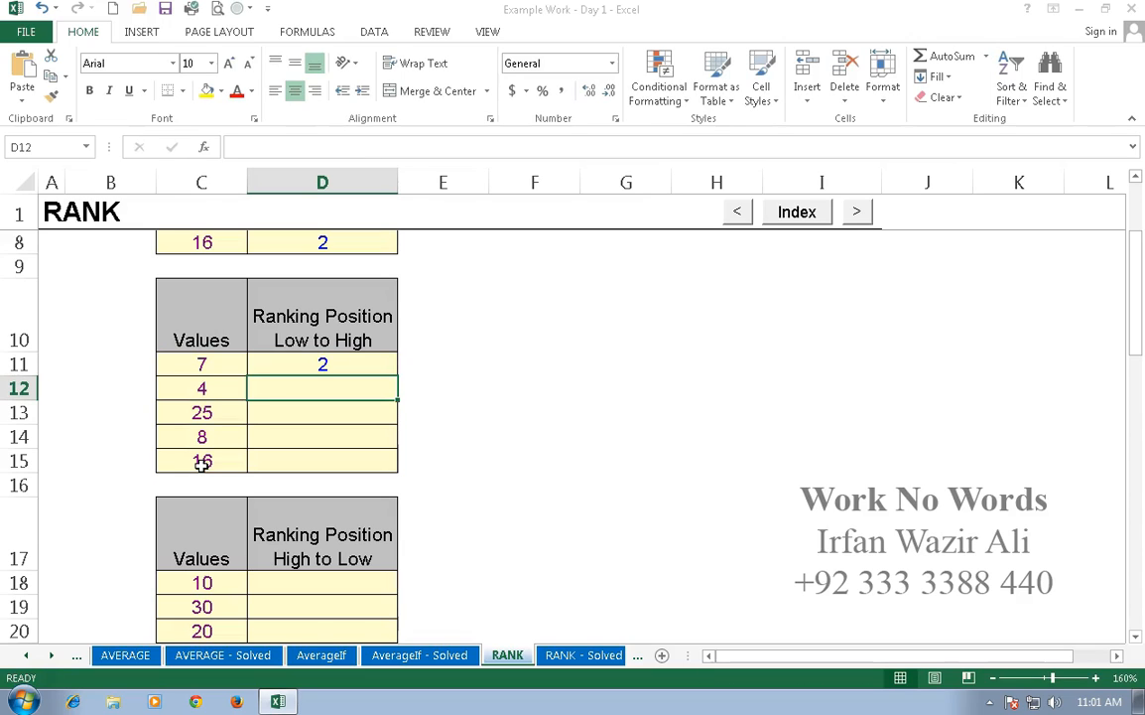
# Fill the D11 ascending rank formula down through D15 and check the ranks against their values
pyautogui.scroll(1, 201, 463)
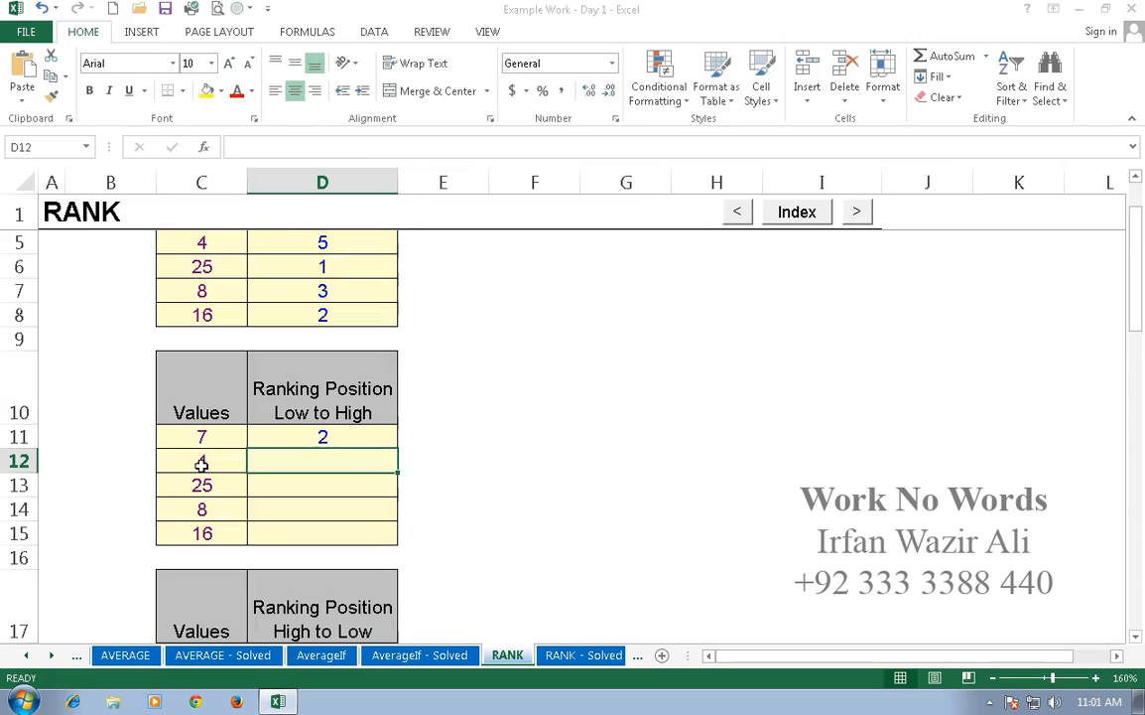
pyautogui.scroll(1, 612, 417)
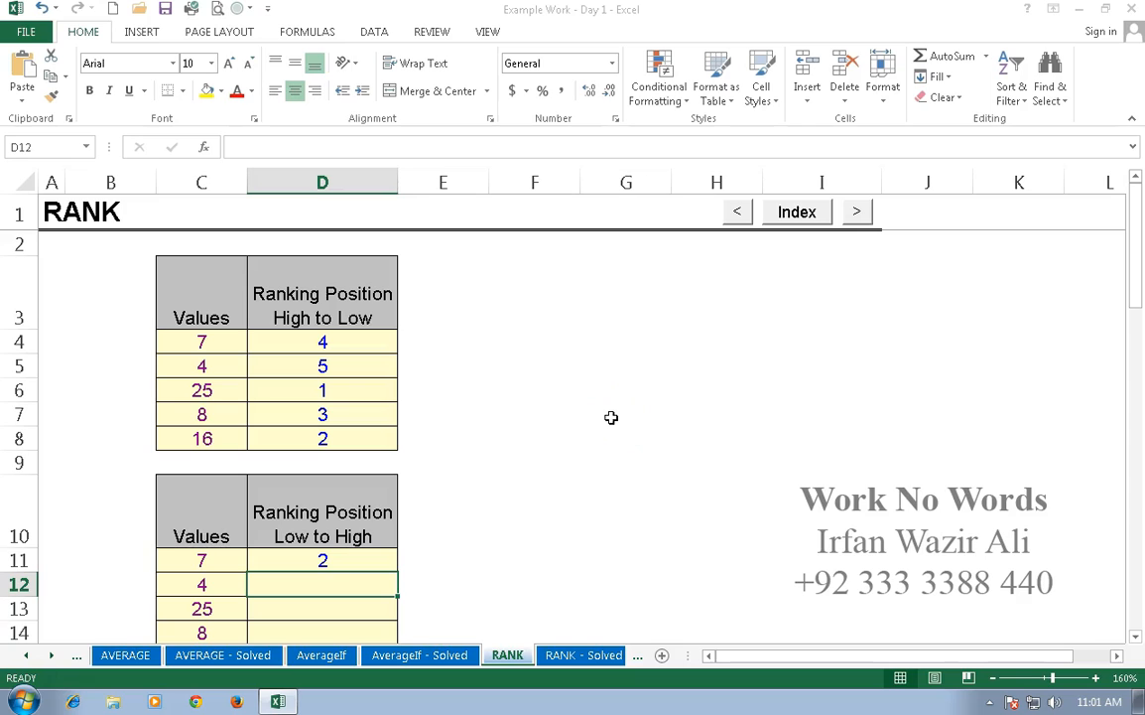
pyautogui.click(1137, 636)
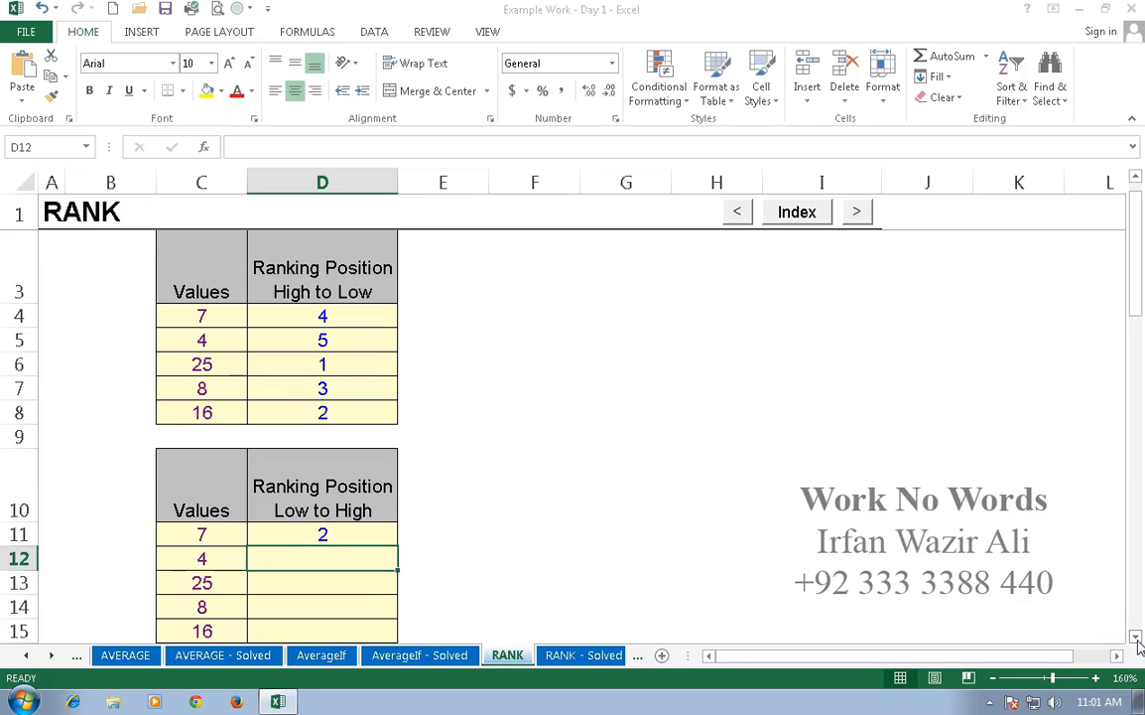
pyautogui.click(328, 534)
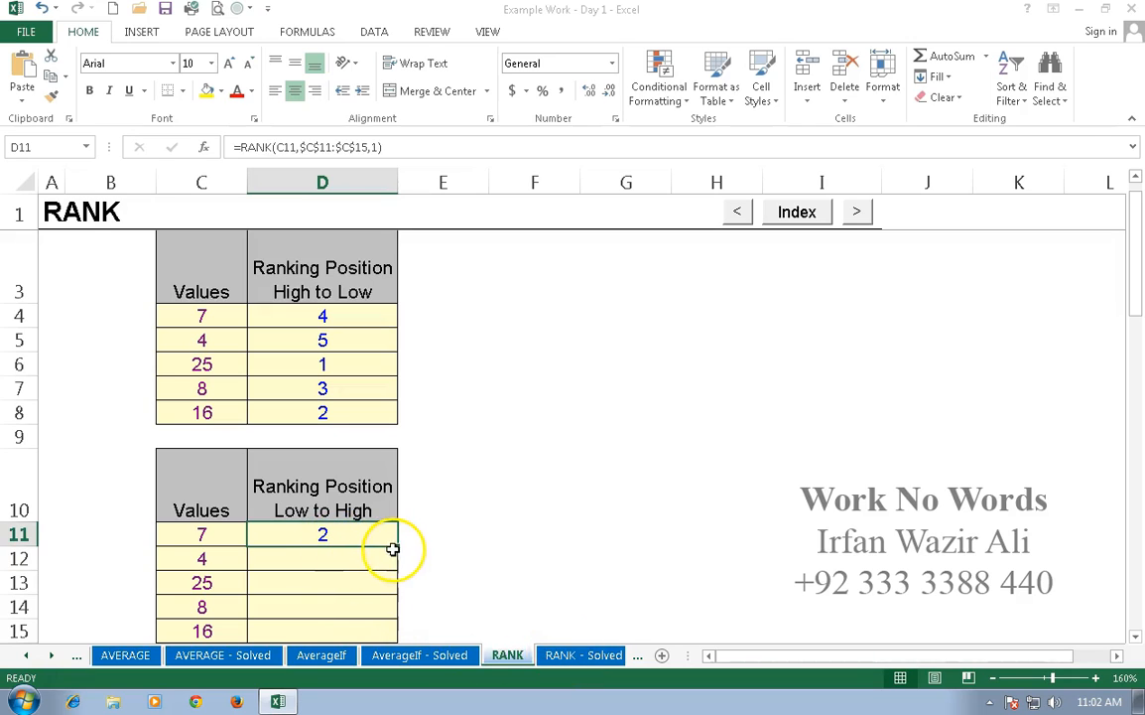
pyautogui.doubleClick(395, 546)
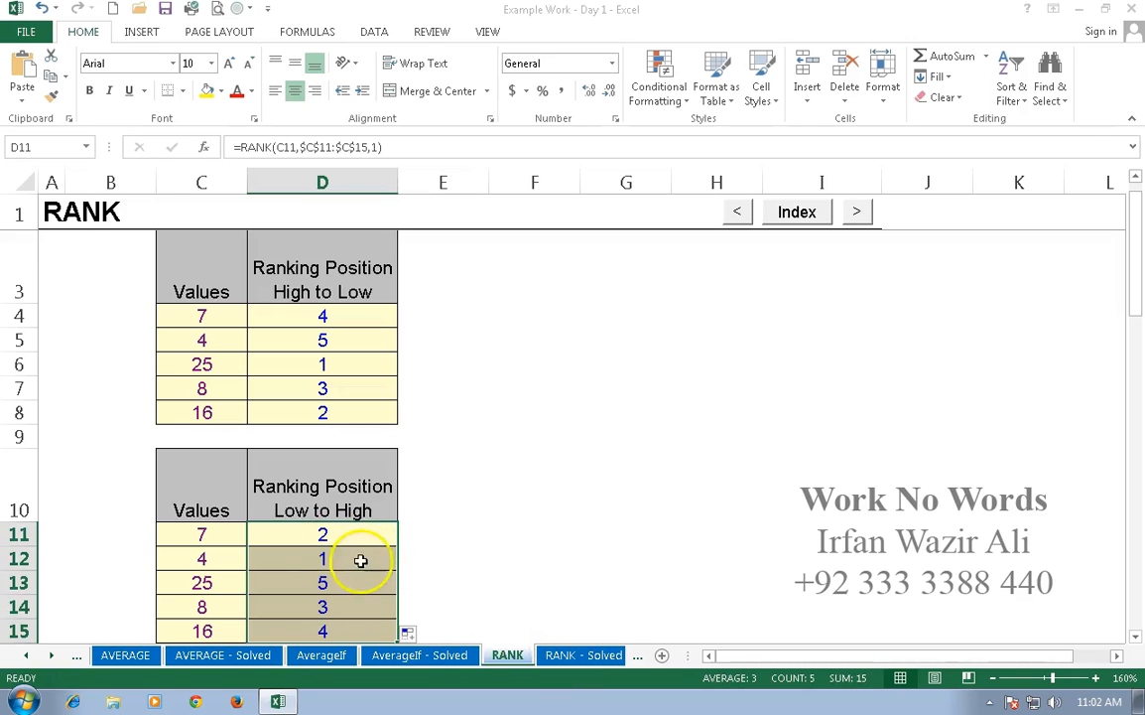
pyautogui.click(263, 558)
pyautogui.moveTo(210, 558); pyautogui.dragTo(265, 563)
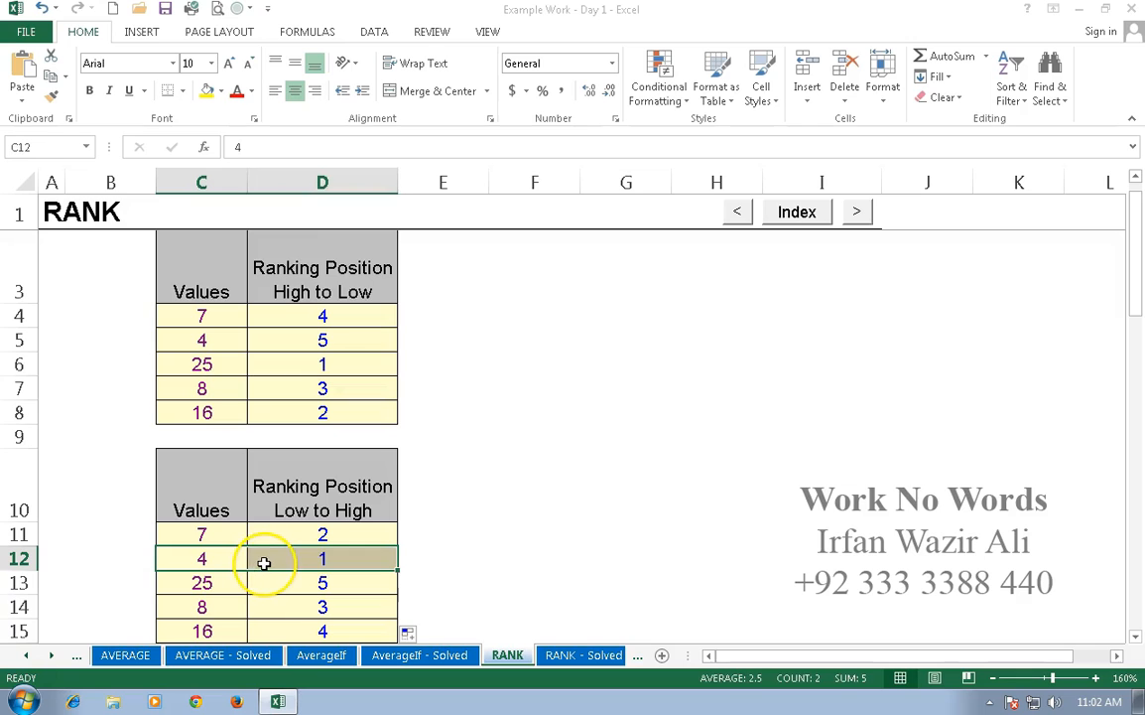
pyautogui.scroll(-2, 261, 561)
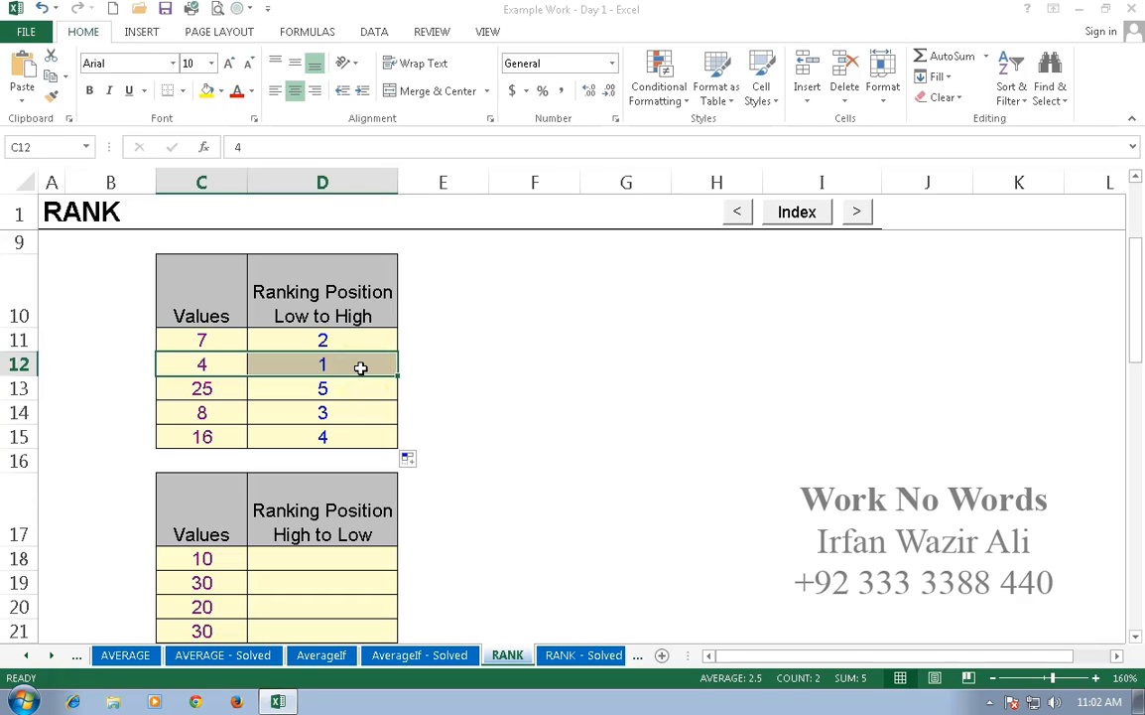
pyautogui.click(373, 337)
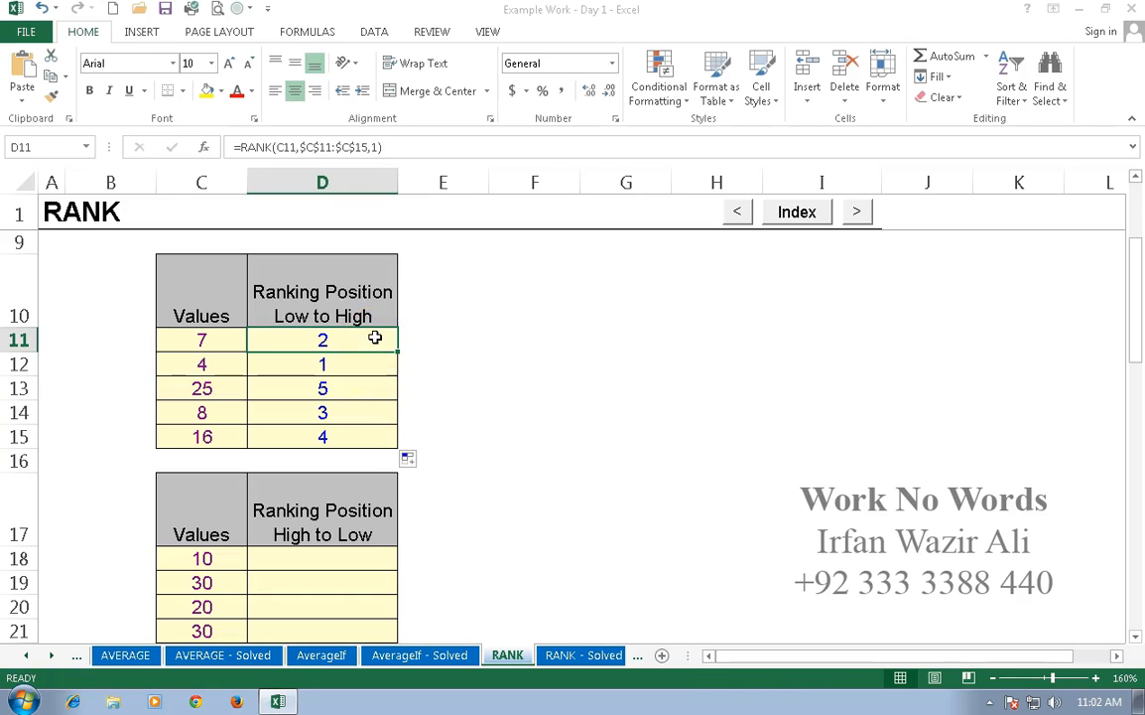